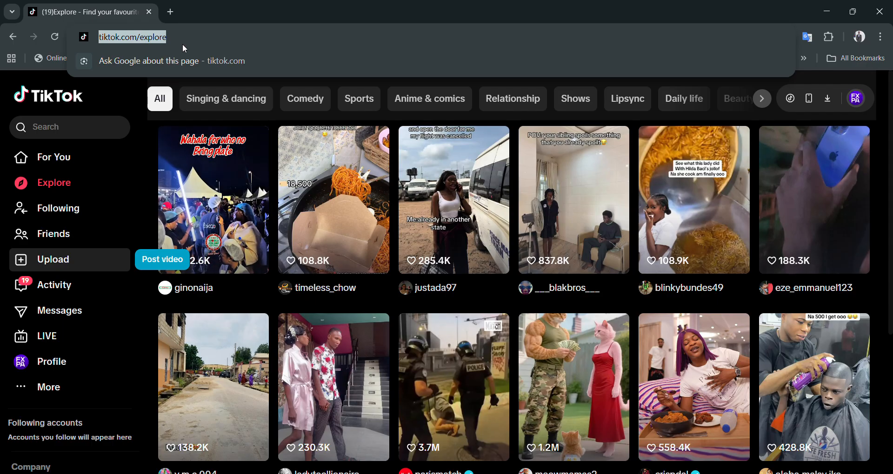
Step: Load ads.tiktok.com in a new Chrome tab and bring the TikTok for Business page to the front
{"action": "left_click", "coordinate": [172, 12]}
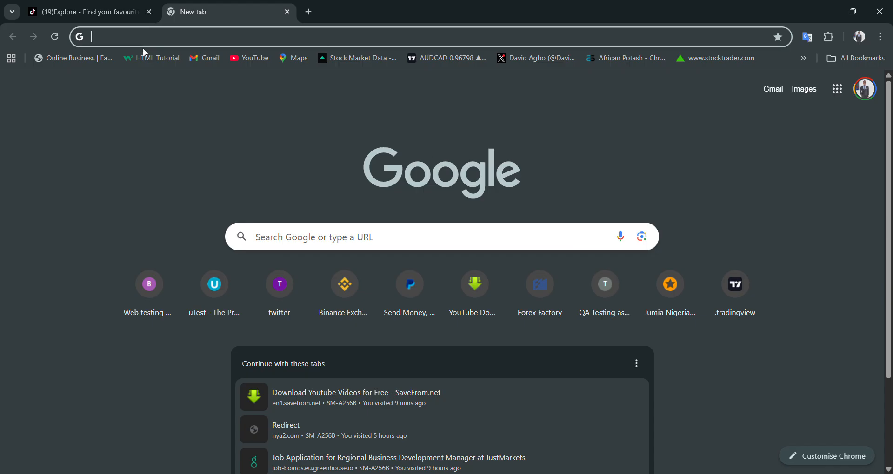
{"action": "type", "text": "ad"}
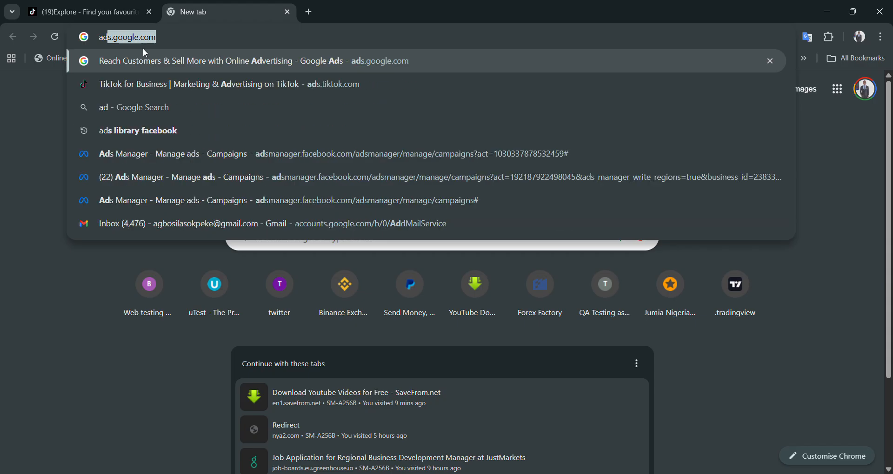
{"action": "type", "text": "s.tiktok"}
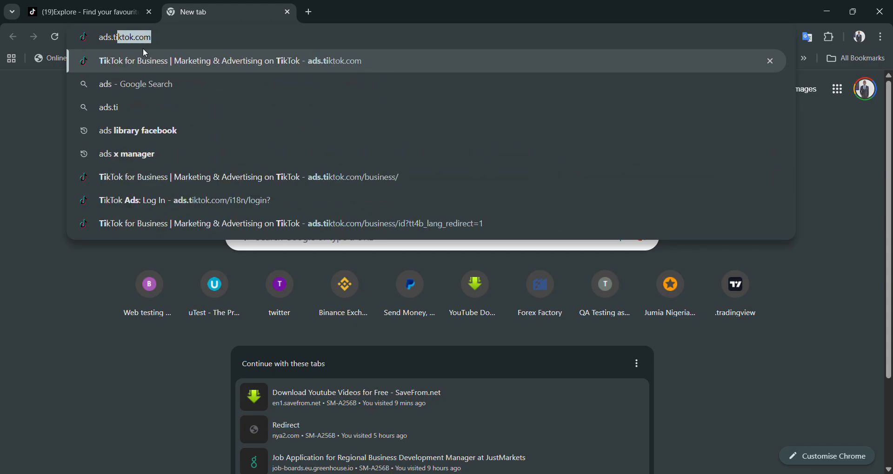
{"action": "left_click", "coordinate": [340, 62]}
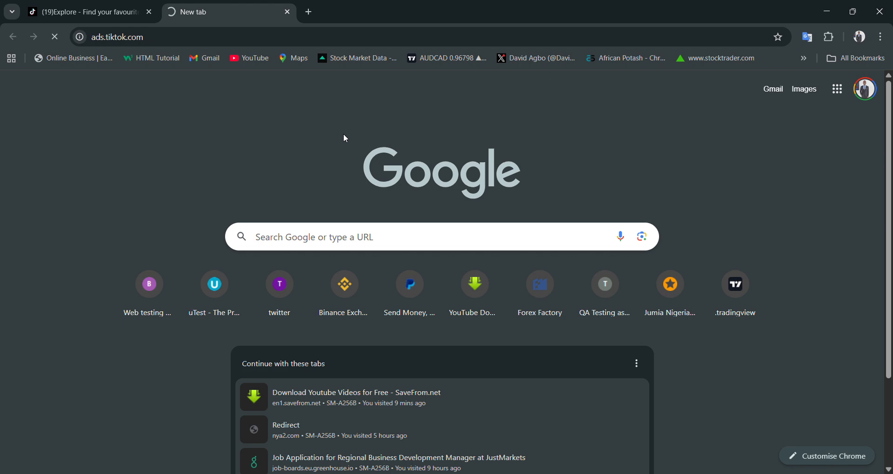
{"action": "left_click", "coordinate": [83, 6]}
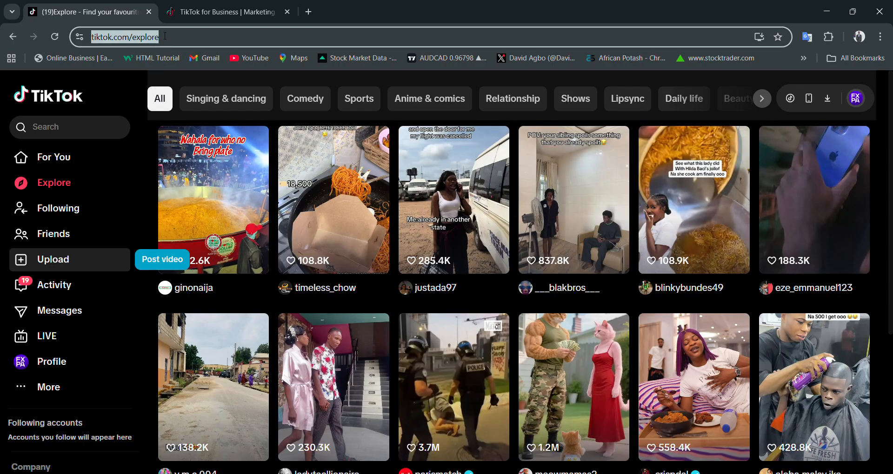
{"action": "left_click", "coordinate": [193, 7]}
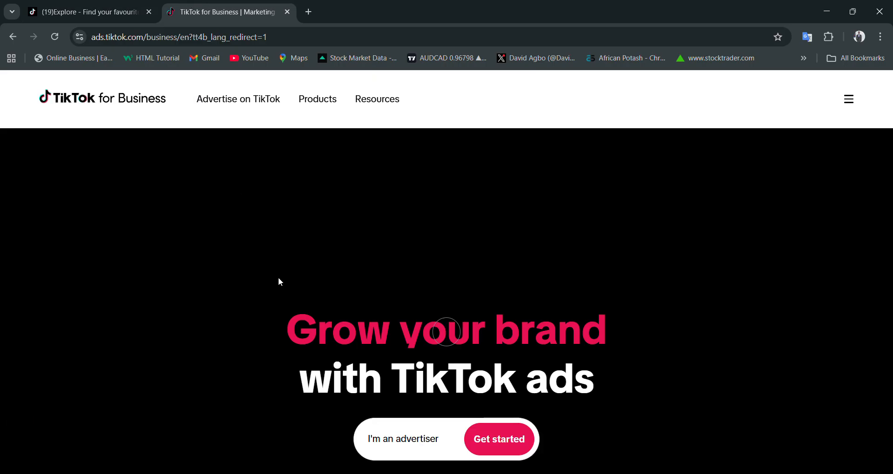
Step: Reload the TikTok for Business landing page and open its Log in page
{"action": "left_click", "coordinate": [61, 38]}
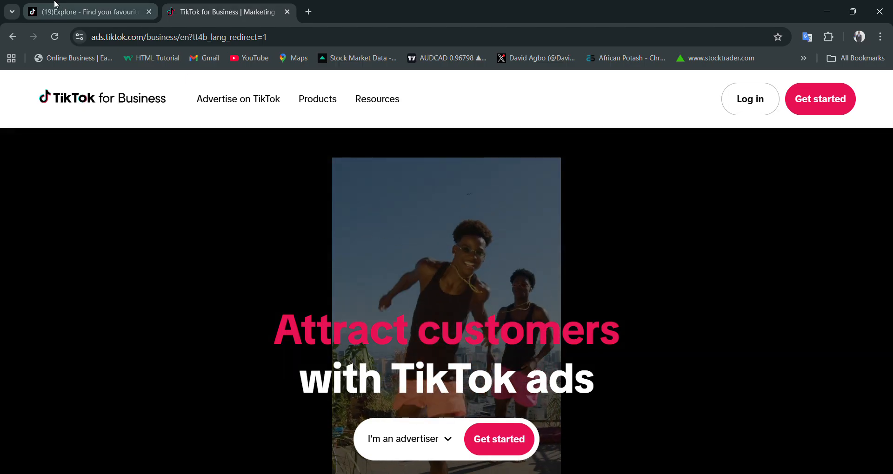
{"action": "left_click", "coordinate": [56, 4]}
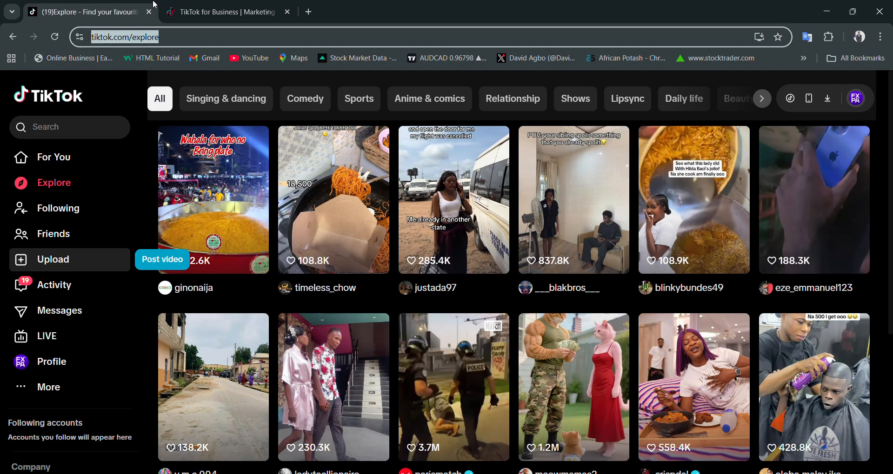
{"action": "left_click", "coordinate": [239, 18]}
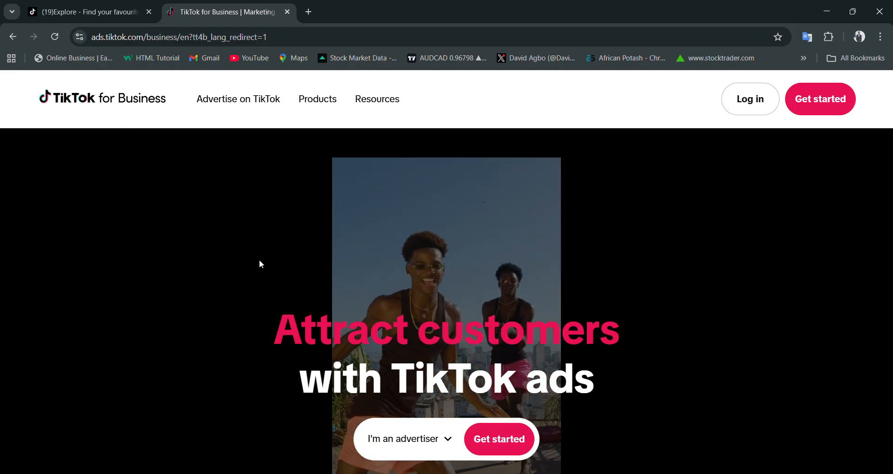
{"action": "left_click", "coordinate": [745, 107]}
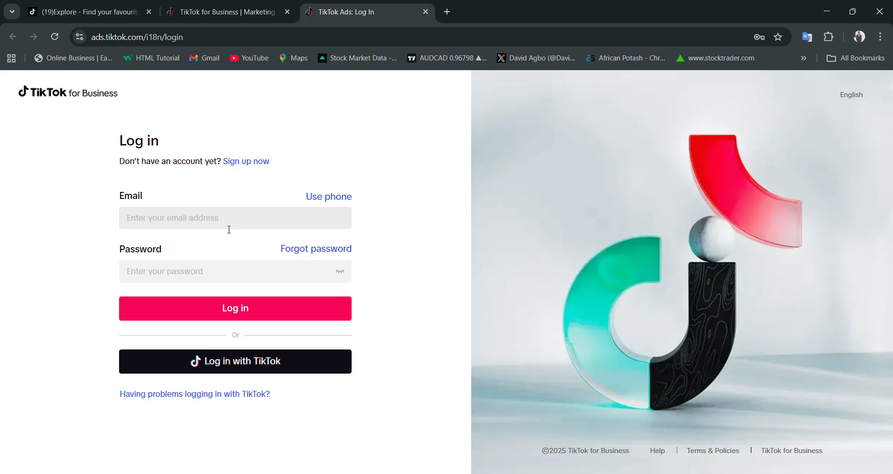
Step: Log in with the existing TikTok account and grant TikTok For Business access to it
{"action": "left_click", "coordinate": [228, 368]}
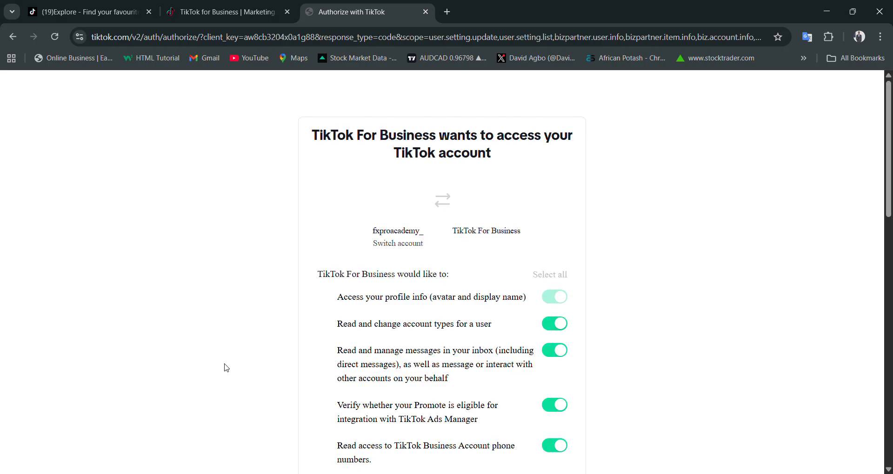
{"action": "scroll", "coordinate": [417, 309], "scroll_direction": "down", "scroll_amount": 1}
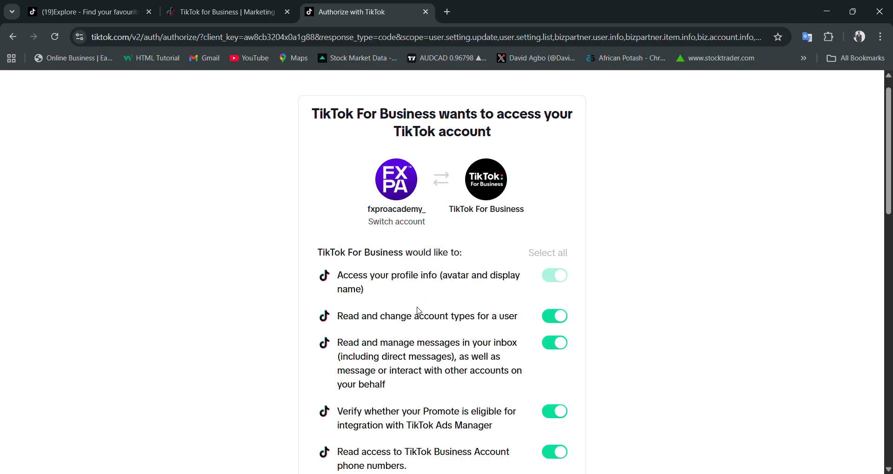
{"action": "scroll", "coordinate": [417, 310], "scroll_direction": "down", "scroll_amount": 2}
{"action": "scroll", "coordinate": [423, 322], "scroll_direction": "down", "scroll_amount": 3}
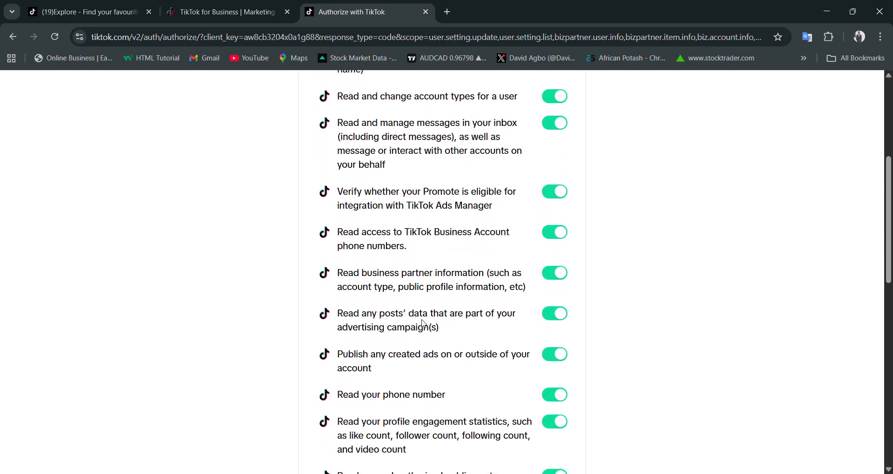
{"action": "scroll", "coordinate": [423, 322], "scroll_direction": "down", "scroll_amount": 10}
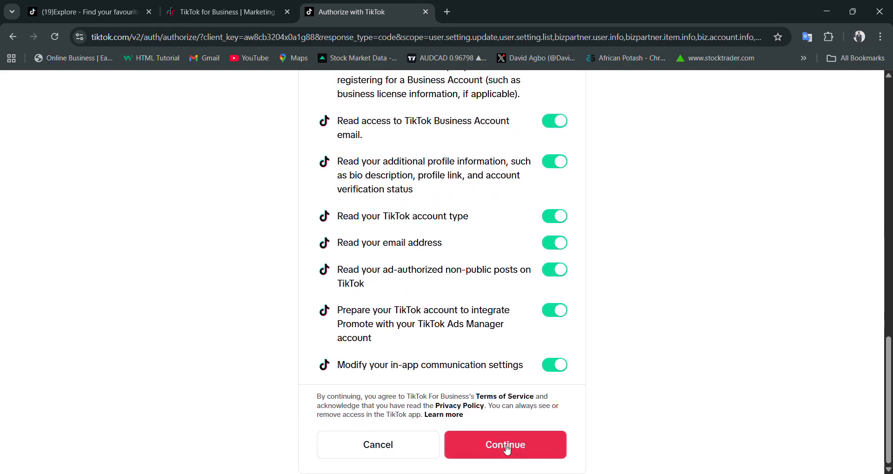
{"action": "left_click", "coordinate": [506, 448]}
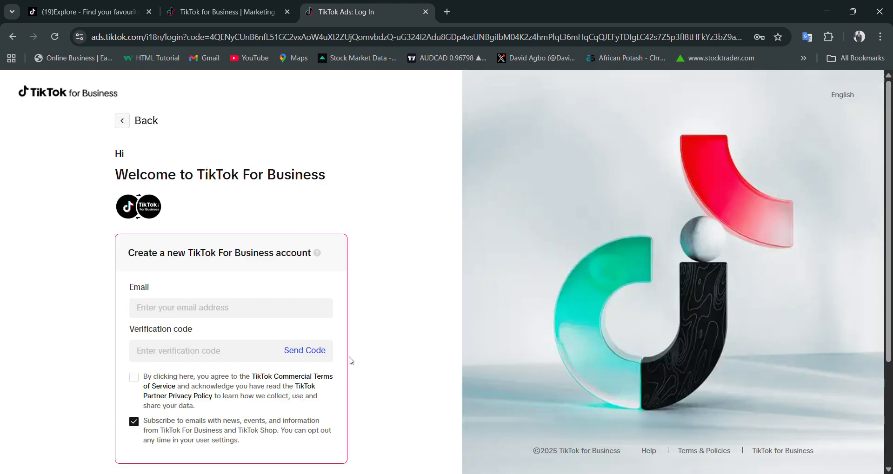
Step: Replace the autofilled email with a different Gmail address, correcting its ending to .com
{"action": "scroll", "coordinate": [203, 285], "scroll_direction": "down", "scroll_amount": 1}
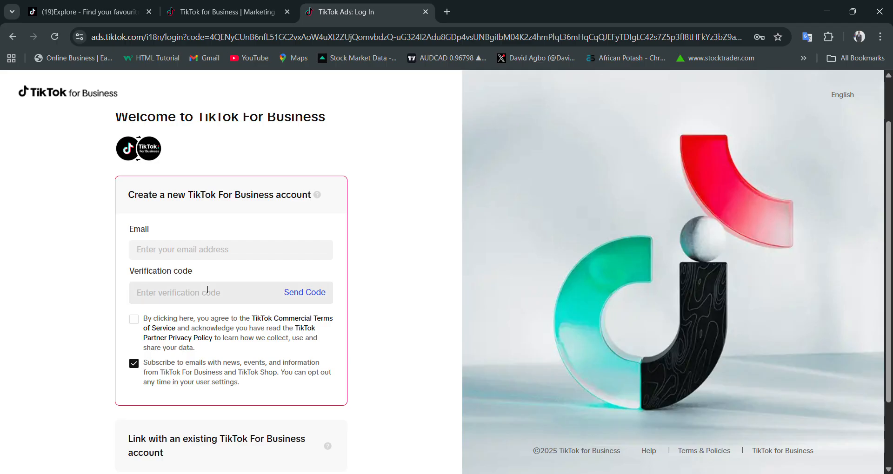
{"action": "left_click", "coordinate": [179, 249]}
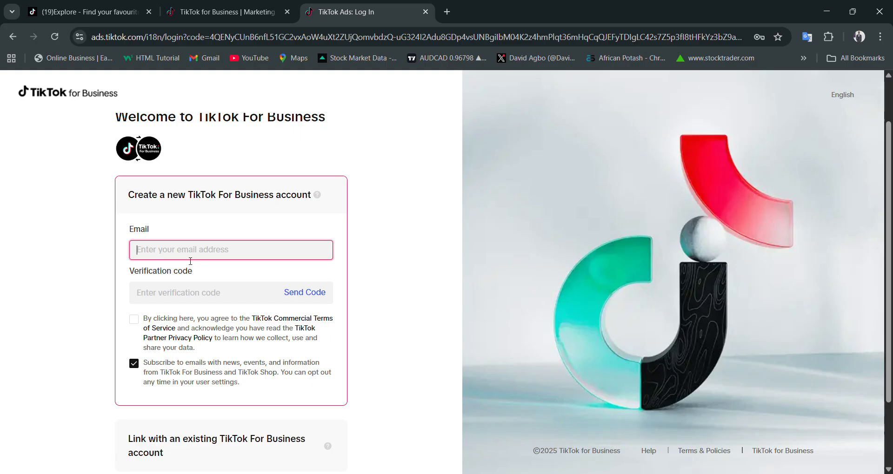
{"action": "key", "text": "ctrl+v"}
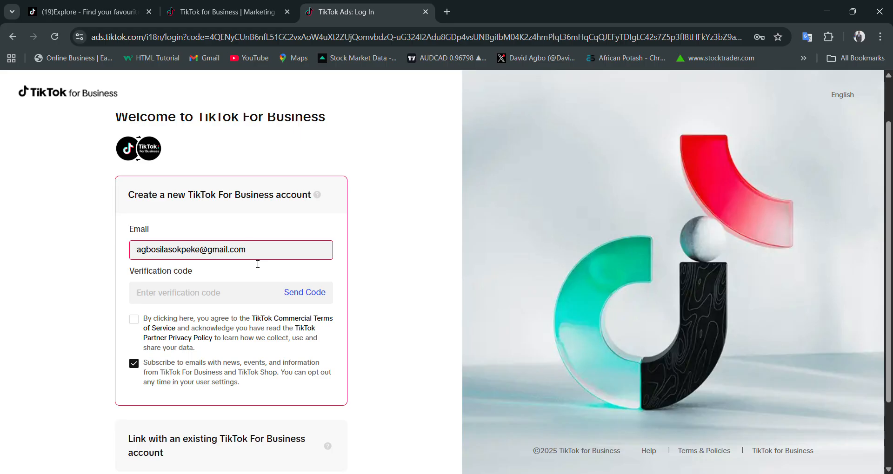
{"action": "left_click_drag", "start_coordinate": [257, 255], "coordinate": [121, 256]}
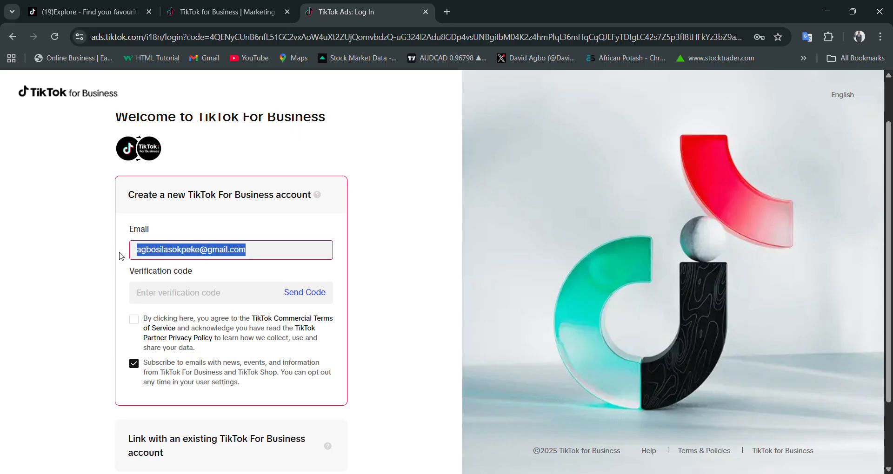
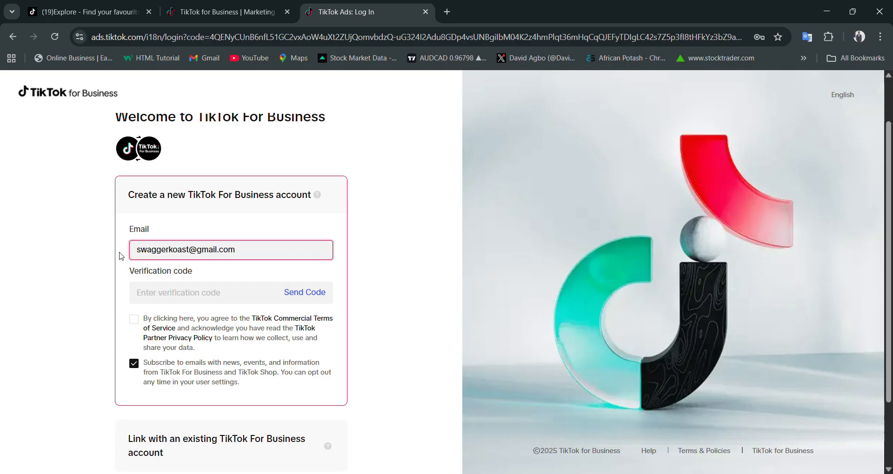
Step: Request a verification code for the email, solving the shape-matching captcha along the way
{"action": "left_click", "coordinate": [307, 293]}
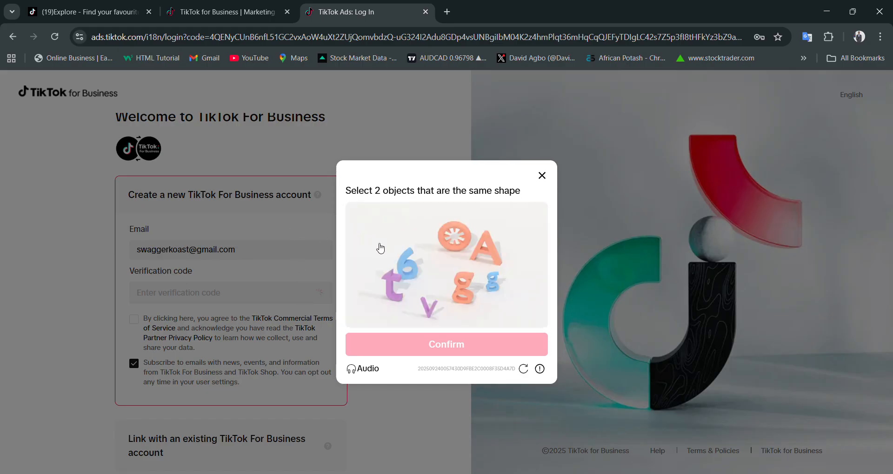
{"action": "left_click", "coordinate": [465, 285]}
{"action": "left_click", "coordinate": [500, 284]}
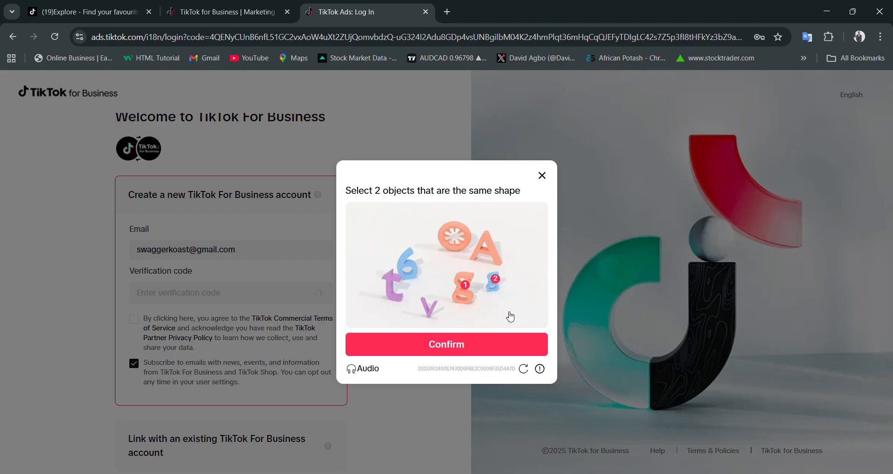
{"action": "left_click", "coordinate": [447, 345]}
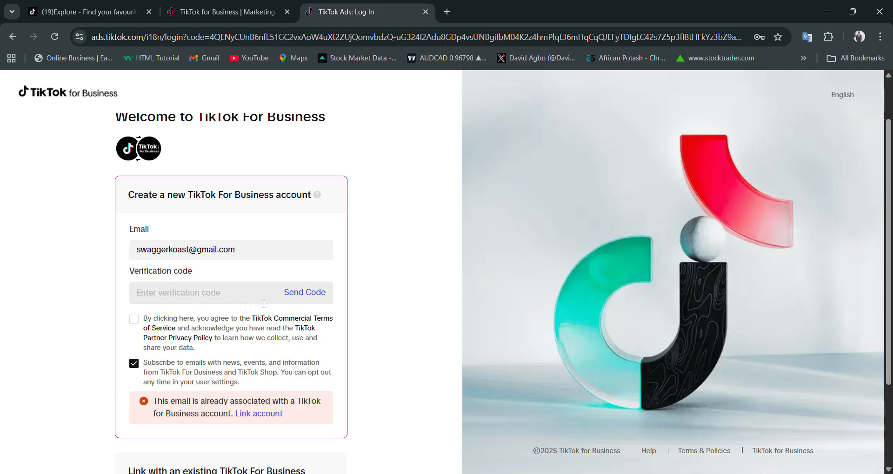
{"action": "left_click", "coordinate": [306, 294]}
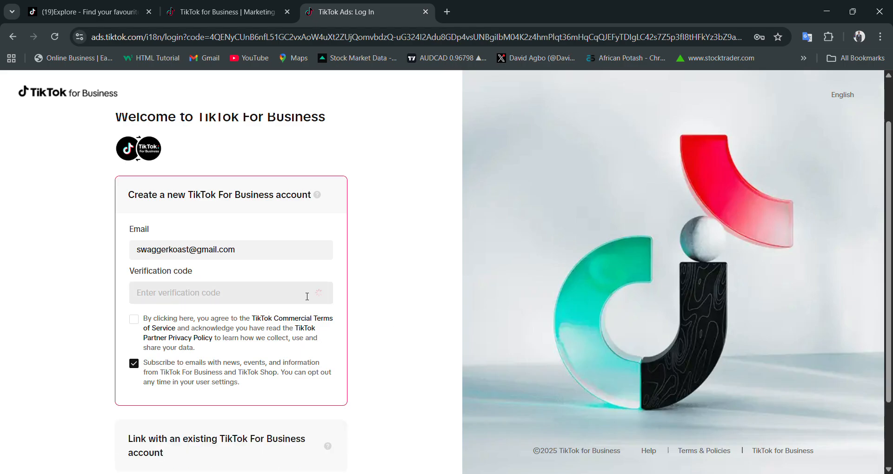
{"action": "left_click", "coordinate": [179, 295]}
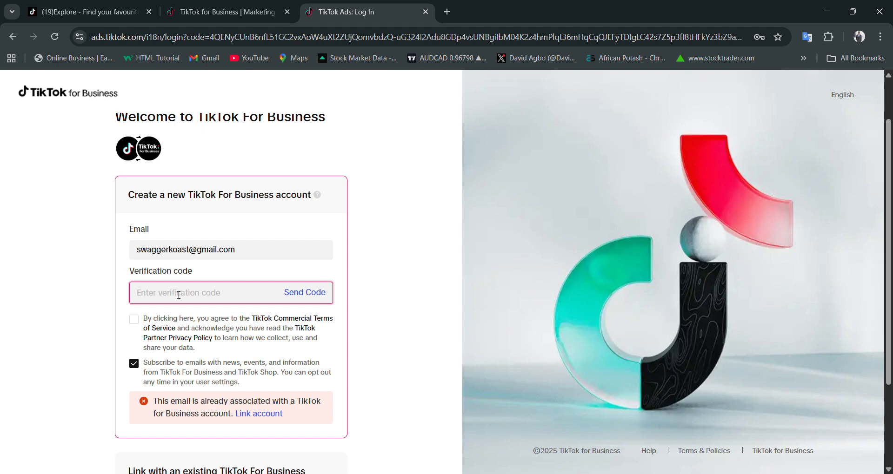
Step: Switch the email to another Gmail address, request a code, and match the two cylinders in the captcha
{"action": "triple_click", "coordinate": [228, 253]}
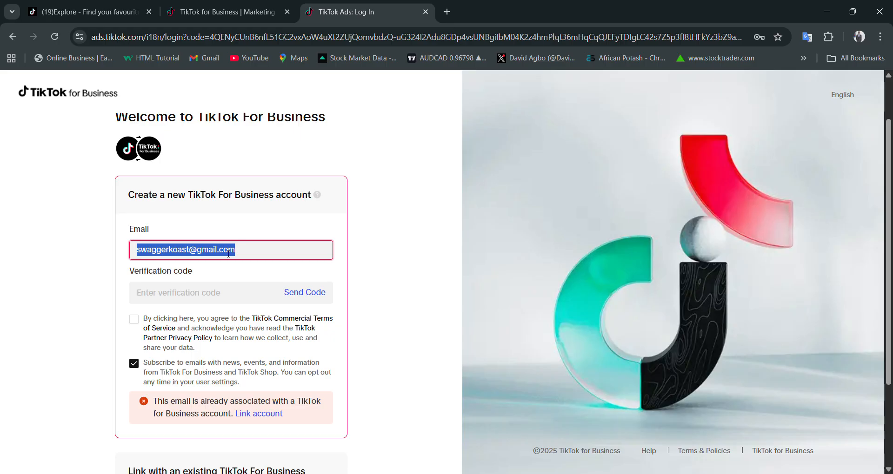
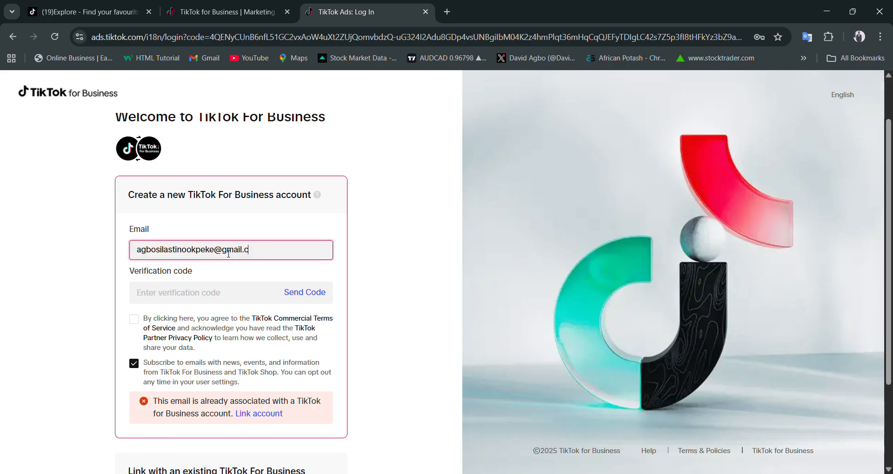
{"action": "left_click", "coordinate": [302, 295]}
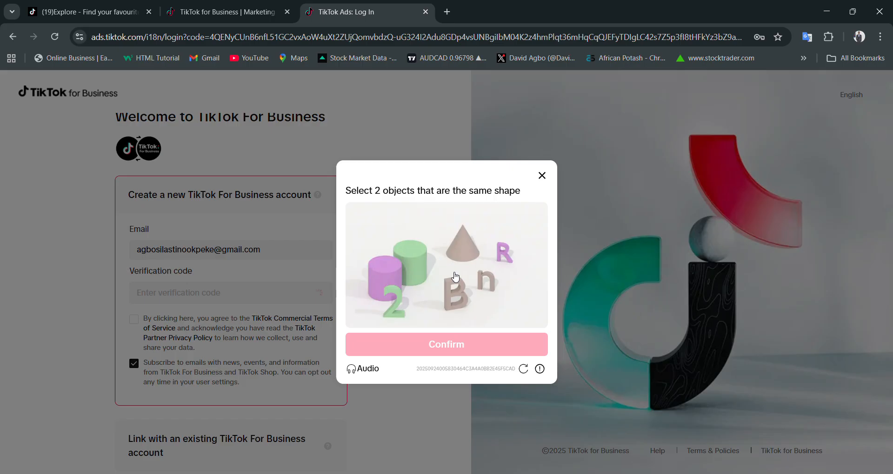
{"action": "left_click", "coordinate": [388, 267]}
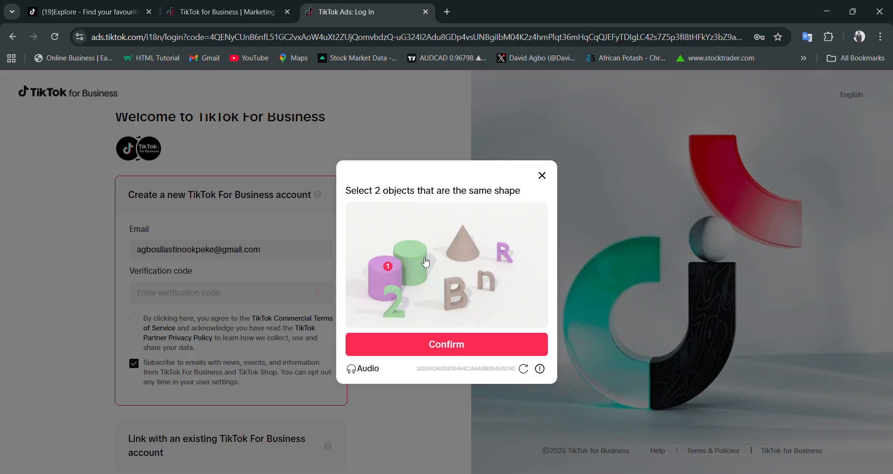
{"action": "left_click", "coordinate": [414, 256]}
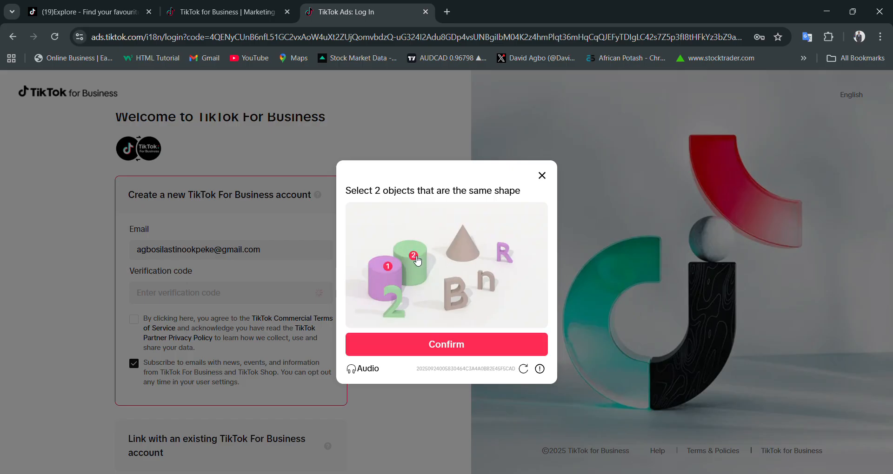
{"action": "left_click", "coordinate": [441, 345]}
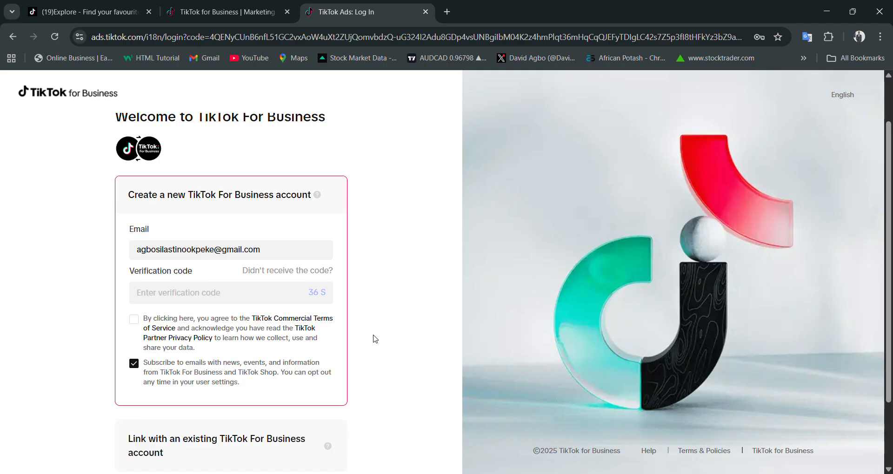
Step: Enter the emailed verification code, accept the Commercial Terms of Service, and confirm the sign-up
{"action": "left_click", "coordinate": [231, 299]}
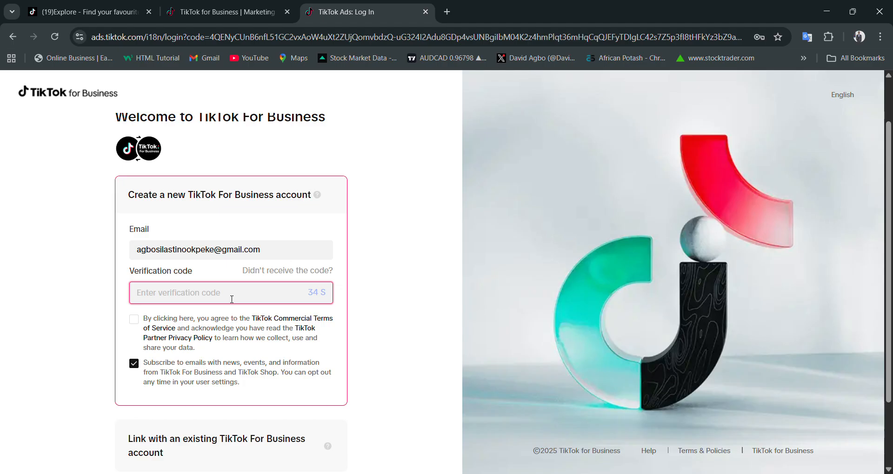
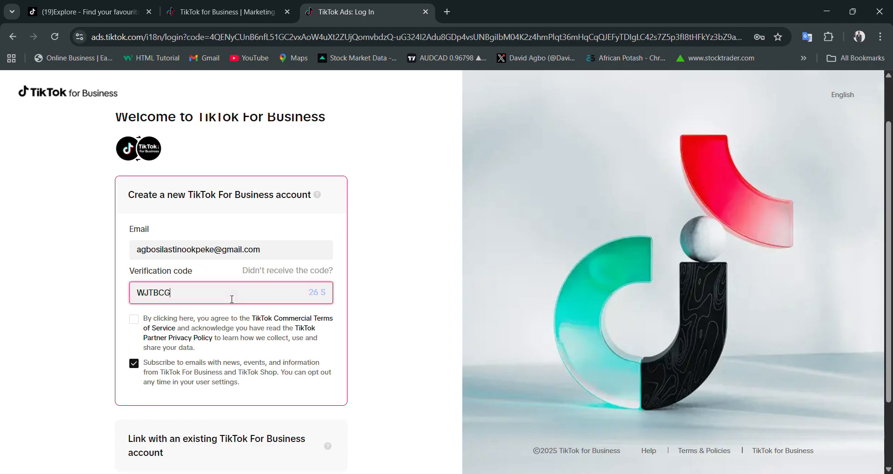
{"action": "left_click", "coordinate": [136, 321]}
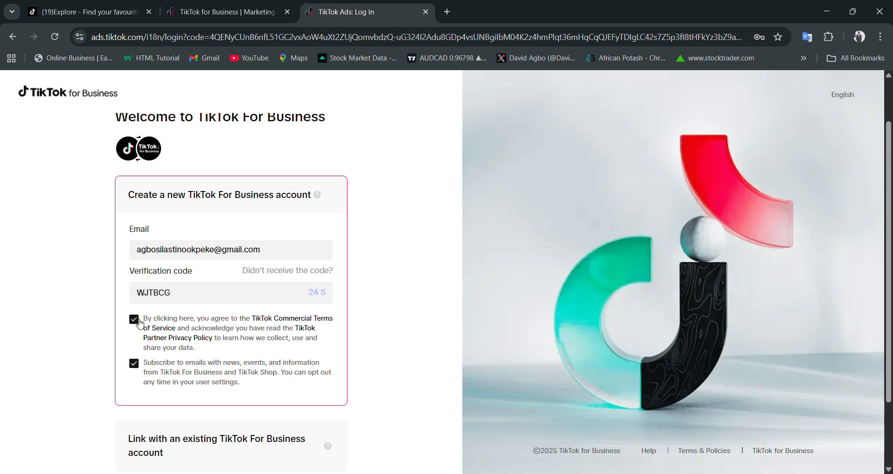
{"action": "scroll", "coordinate": [149, 335], "scroll_direction": "down", "scroll_amount": 2}
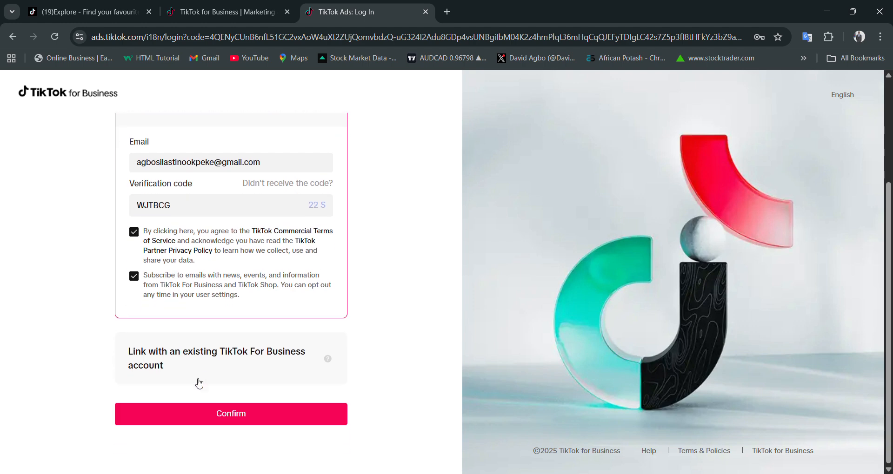
{"action": "left_click", "coordinate": [236, 420]}
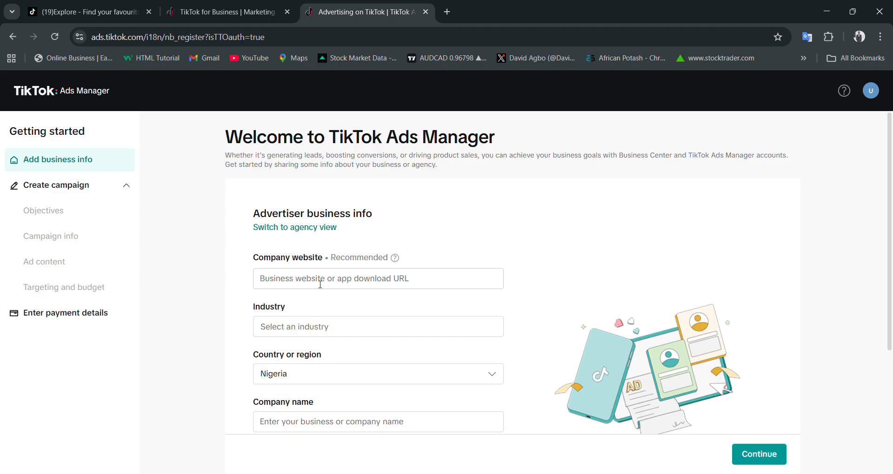
Step: Scroll through the empty Advertiser business info form and back to the top
{"action": "scroll", "coordinate": [298, 285], "scroll_direction": "down", "scroll_amount": 1}
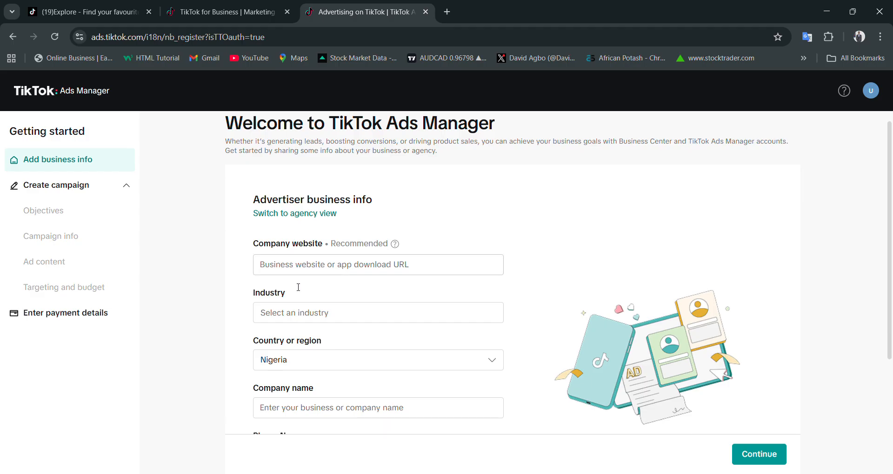
{"action": "scroll", "coordinate": [382, 334], "scroll_direction": "down", "scroll_amount": 3}
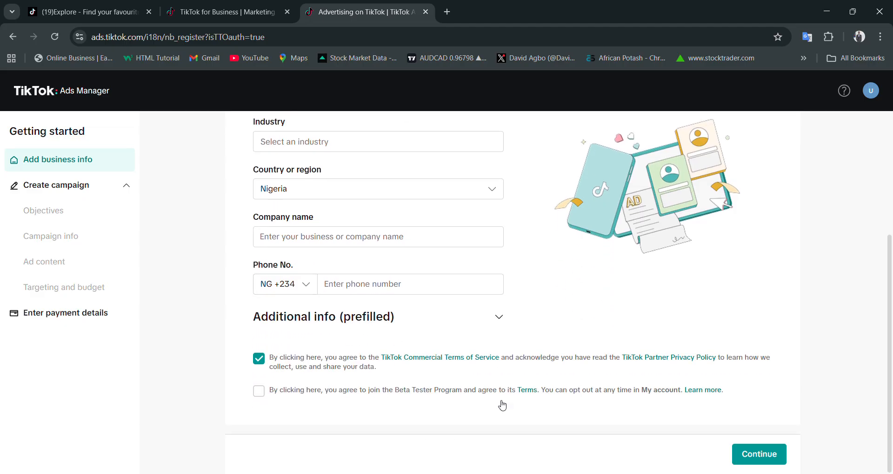
{"action": "scroll", "coordinate": [522, 405], "scroll_direction": "up", "scroll_amount": 4}
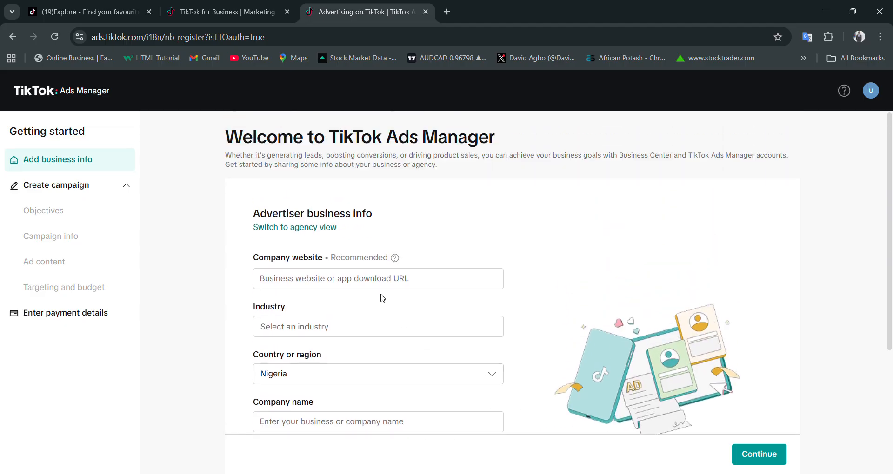
Step: Open asiangloba.com in a new tab, copy its web address, and return to Ads Manager
{"action": "left_click", "coordinate": [447, 12]}
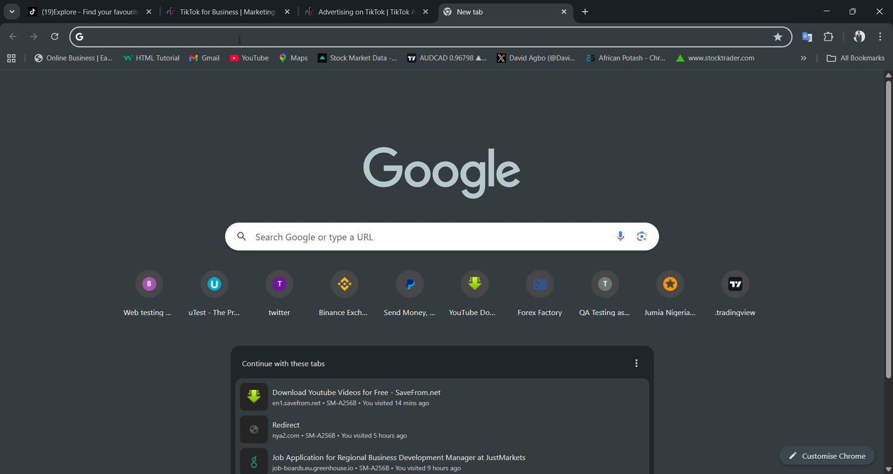
{"action": "type", "text": "ASIangloba.com"}
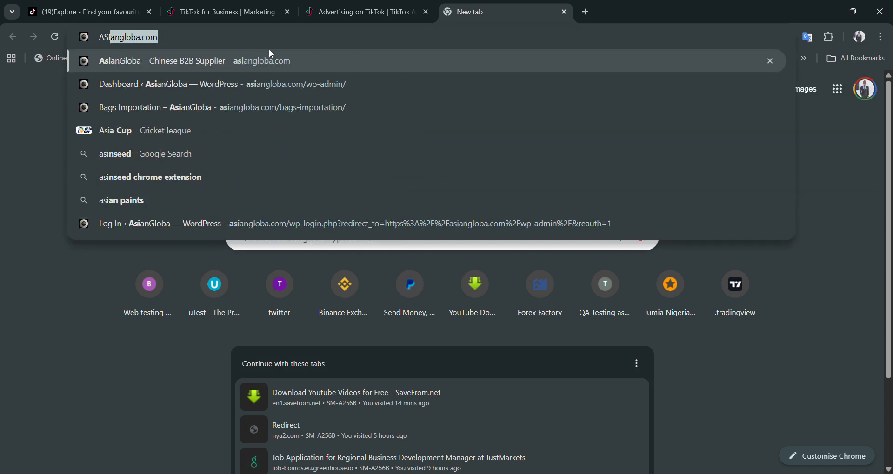
{"action": "left_click", "coordinate": [260, 66]}
{"action": "left_click", "coordinate": [137, 39]}
{"action": "key", "text": "ctrl+c"}
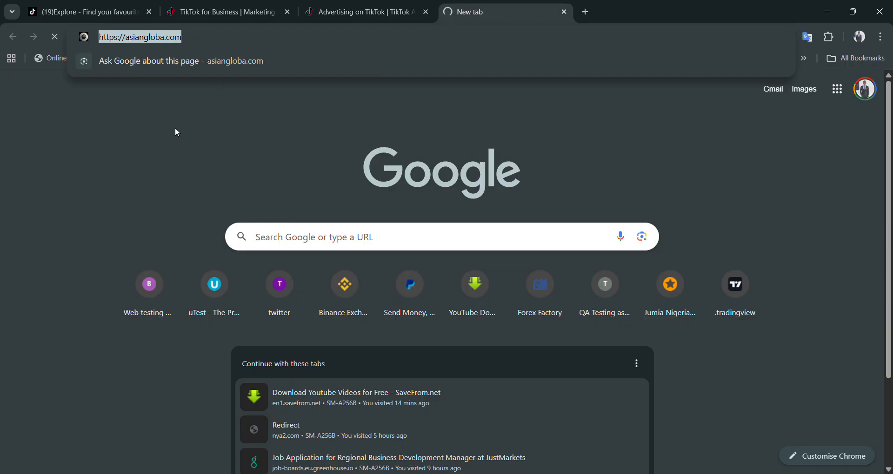
{"action": "left_click", "coordinate": [359, 9]}
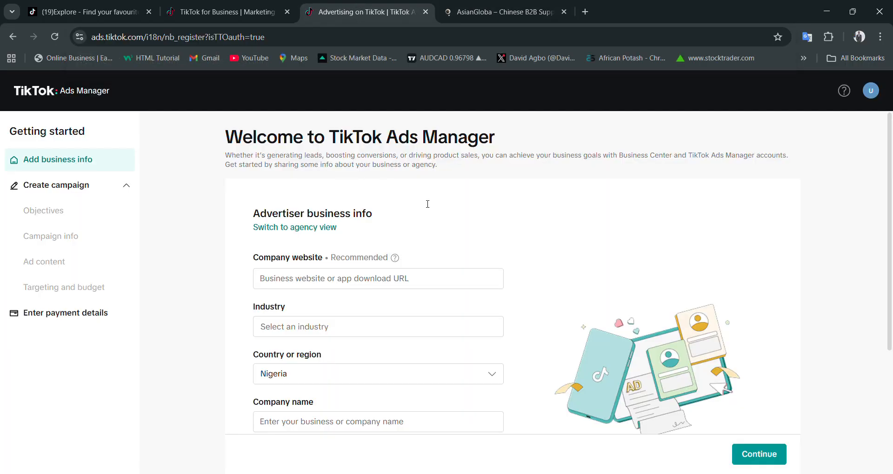
Step: Paste the AsianGloba address as the company website
{"action": "left_click", "coordinate": [317, 287]}
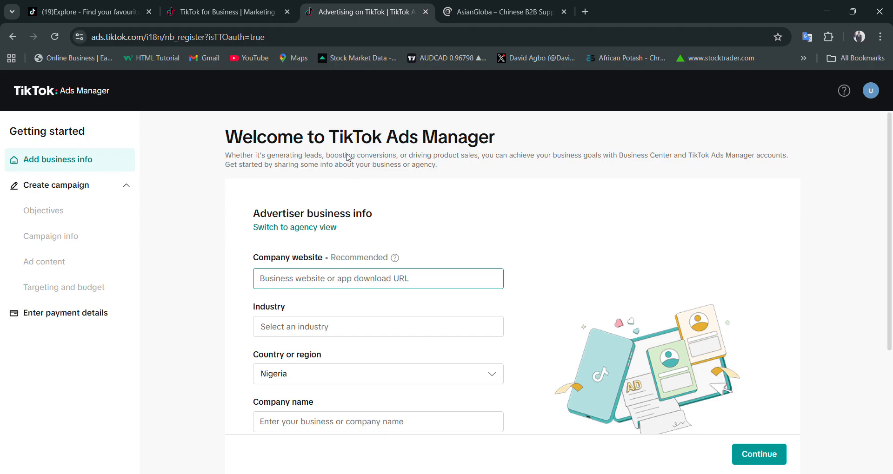
{"action": "key", "text": "ctrl+v"}
{"action": "scroll", "coordinate": [418, 261], "scroll_direction": "down", "scroll_amount": 4}
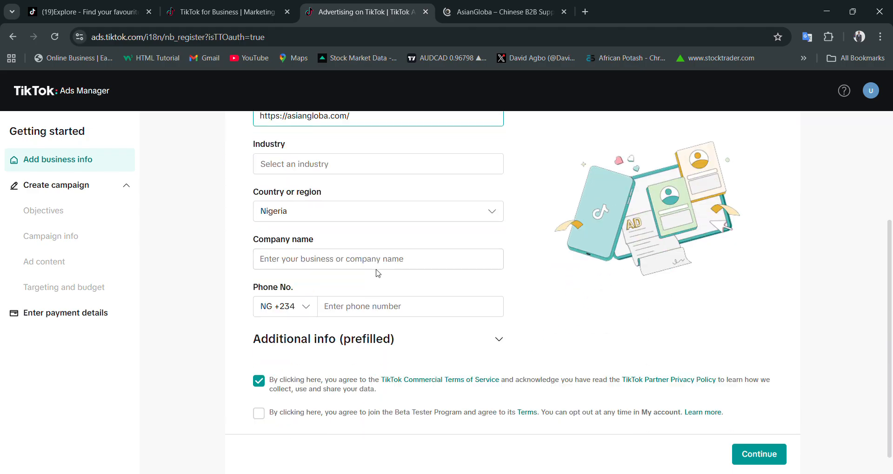
Step: Set the Industry to E-commerce > Other
{"action": "left_click", "coordinate": [321, 154]}
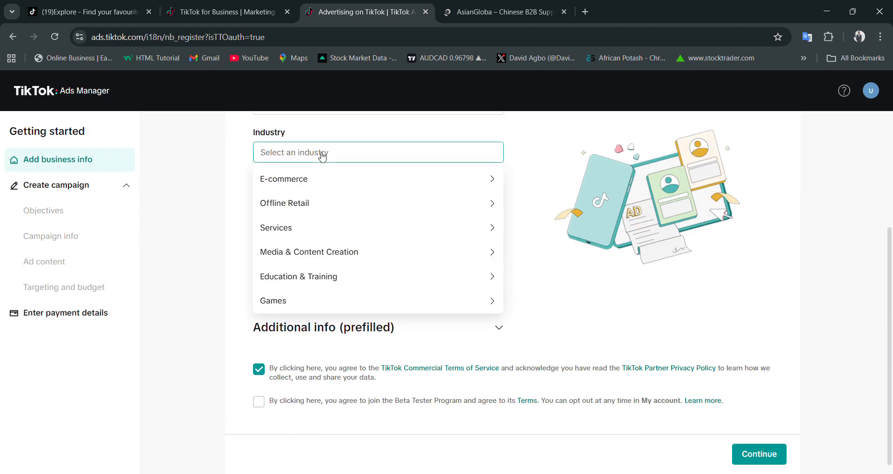
{"action": "left_click", "coordinate": [318, 185]}
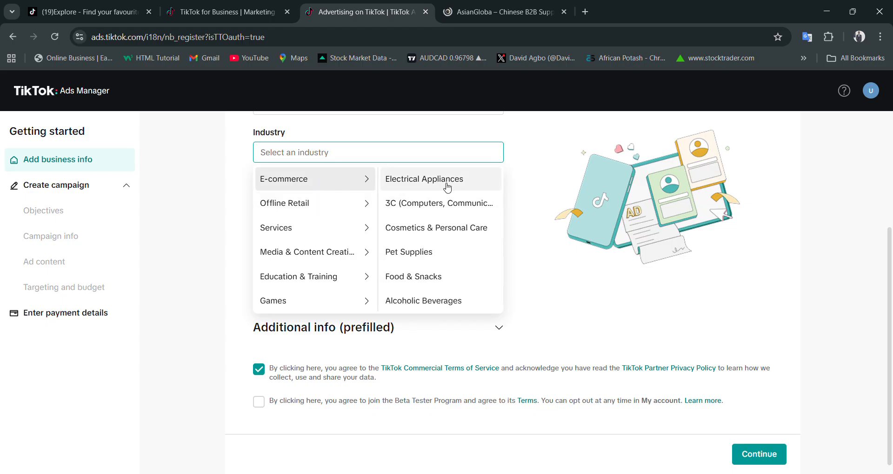
{"action": "scroll", "coordinate": [444, 214], "scroll_direction": "down", "scroll_amount": 1}
{"action": "scroll", "coordinate": [442, 238], "scroll_direction": "down", "scroll_amount": 3}
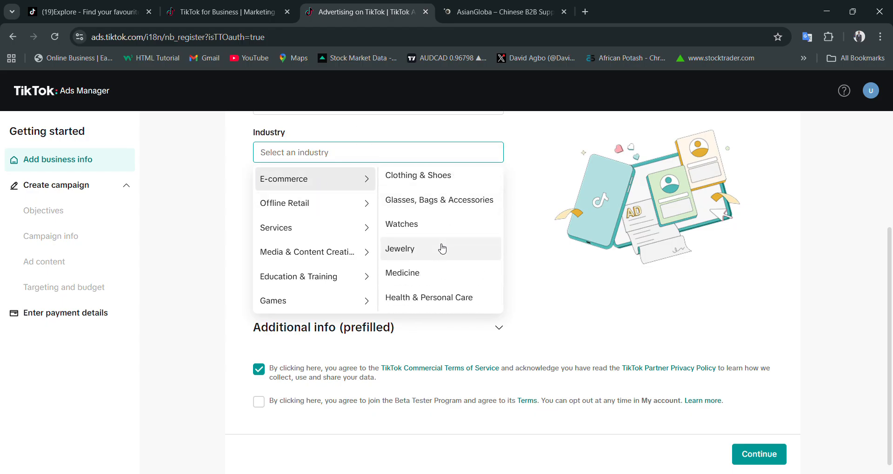
{"action": "scroll", "coordinate": [443, 243], "scroll_direction": "down", "scroll_amount": 1}
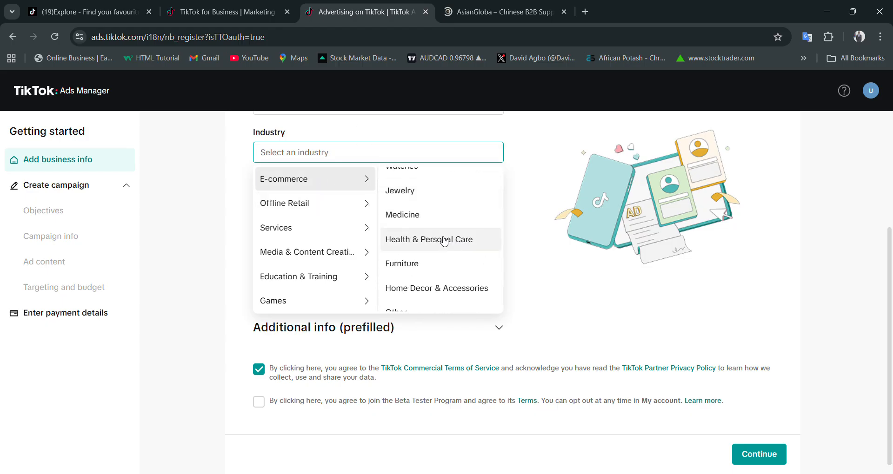
{"action": "scroll", "coordinate": [445, 241], "scroll_direction": "down", "scroll_amount": 1}
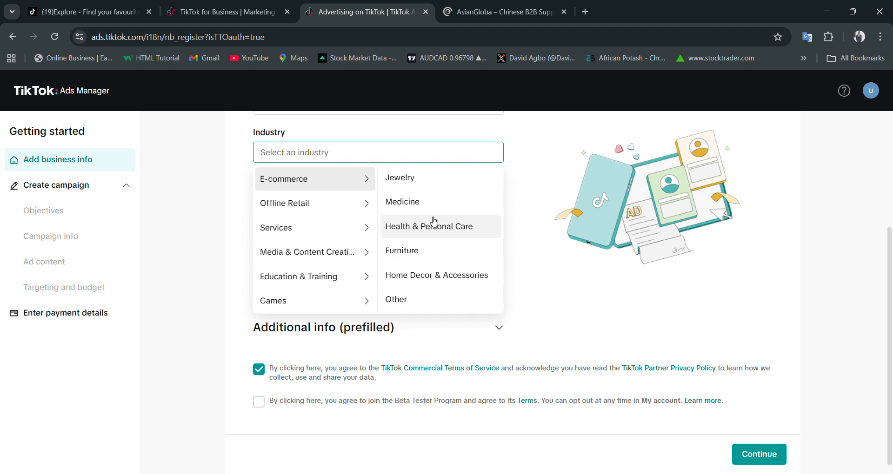
{"action": "left_click", "coordinate": [408, 300]}
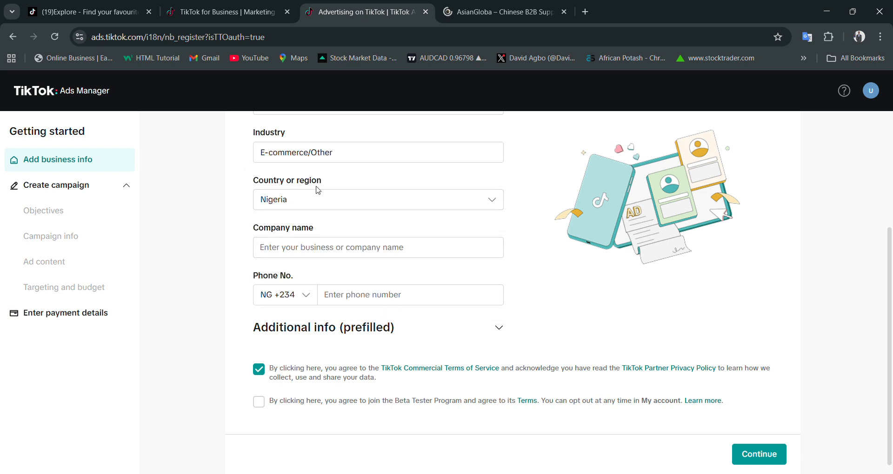
{"action": "left_click", "coordinate": [295, 201]}
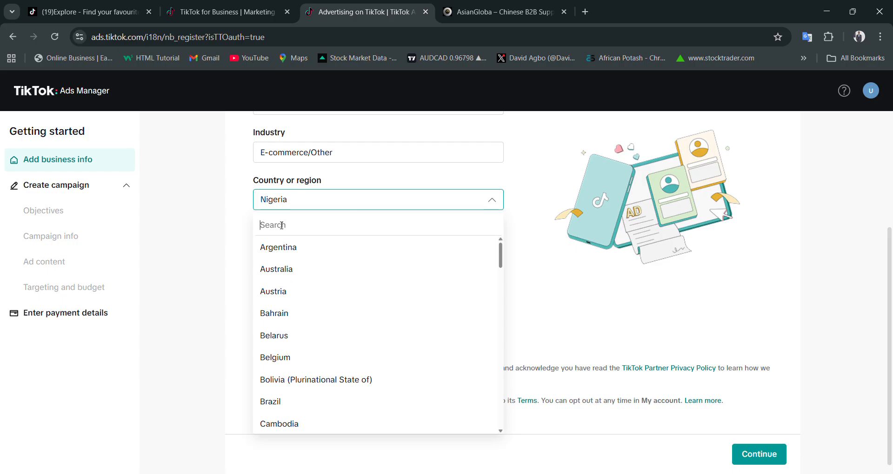
{"action": "type", "text": "gha"}
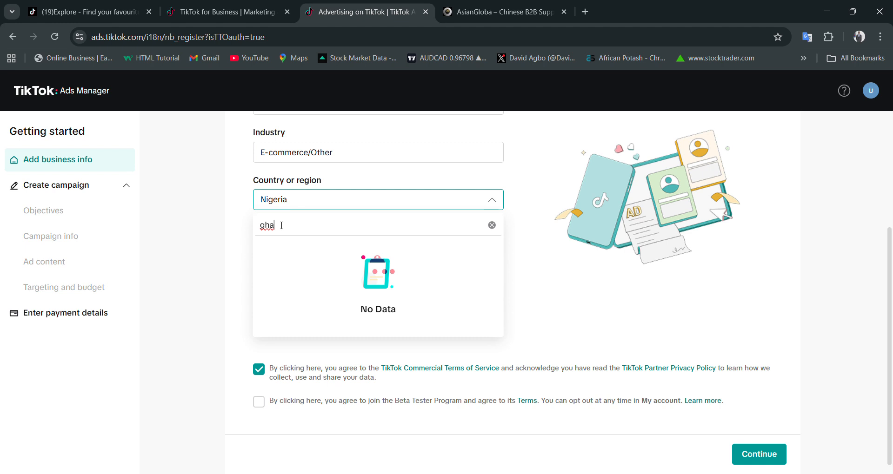
{"action": "key", "text": "BackSpace"}
{"action": "key", "text": "BackSpace"}
{"action": "key", "text": "BackSpace"}
{"action": "type", "text": "nig"}
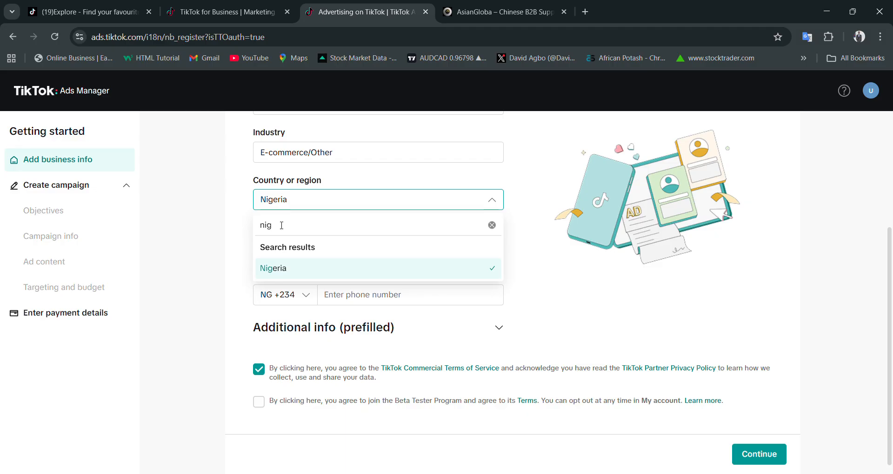
{"action": "left_click", "coordinate": [311, 269]}
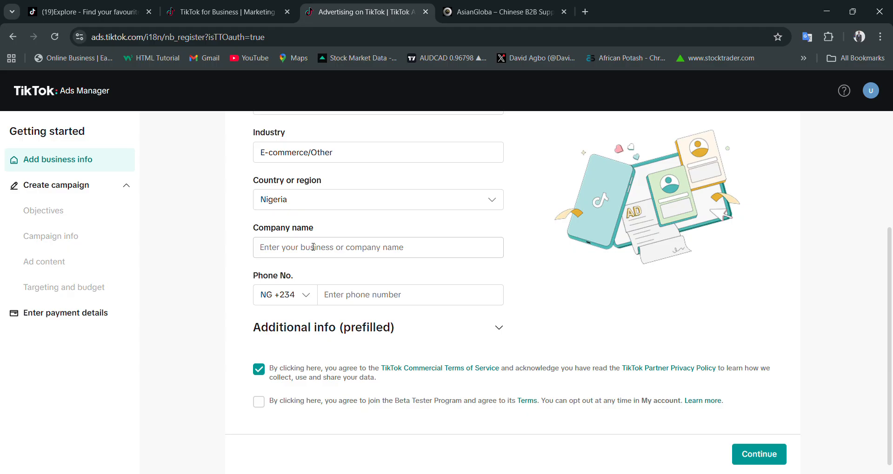
{"action": "left_click", "coordinate": [307, 253]}
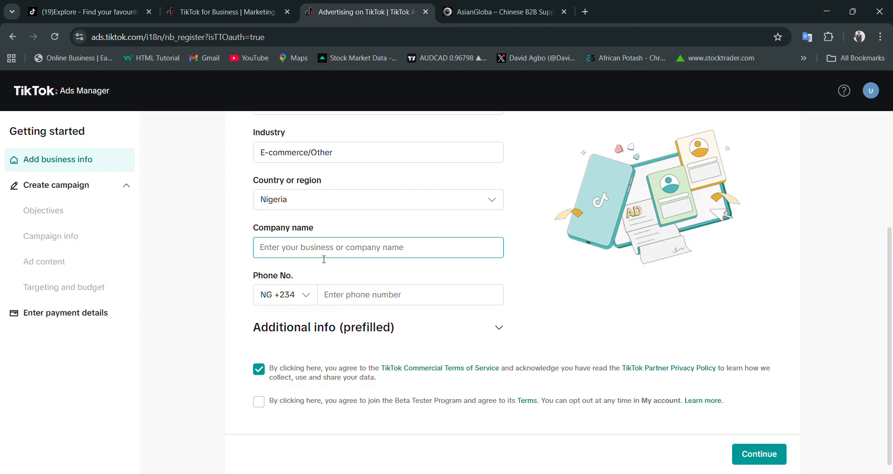
Step: Replace the mistyped company name with 'GrandRich Group' and dismiss the suggestions
{"action": "type", "text": "Dig"}
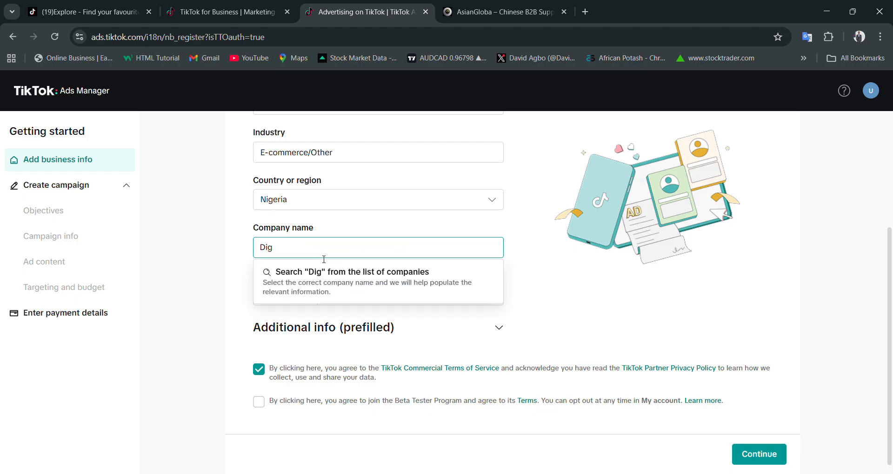
{"action": "type", "text": "ita"}
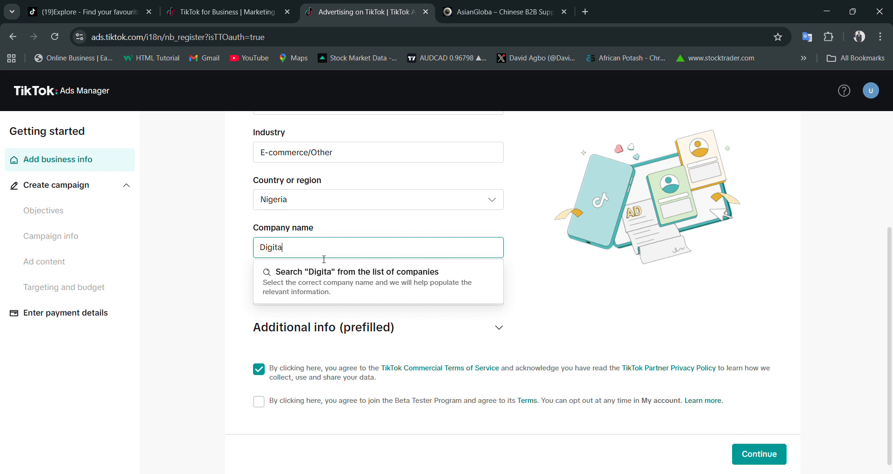
{"action": "key", "text": "BackSpace"}
{"action": "key", "text": "BackSpace"}
{"action": "key", "text": "BackSpace"}
{"action": "key", "text": "BackSpace"}
{"action": "key", "text": "BackSpace"}
{"action": "key", "text": "BackSpace"}
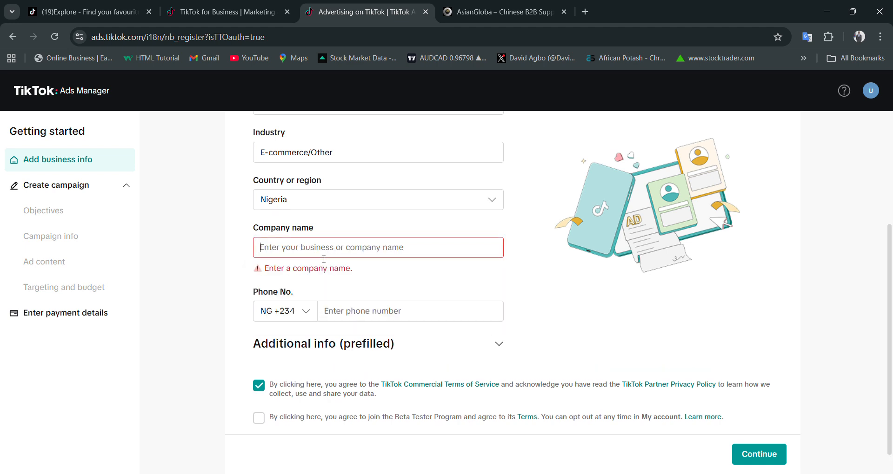
{"action": "type", "text": "Grand"}
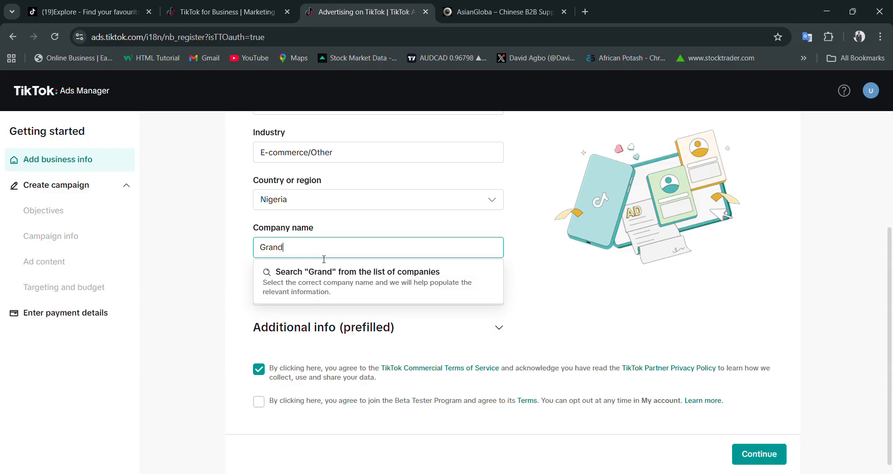
{"action": "type", "text": "Rich Grou"}
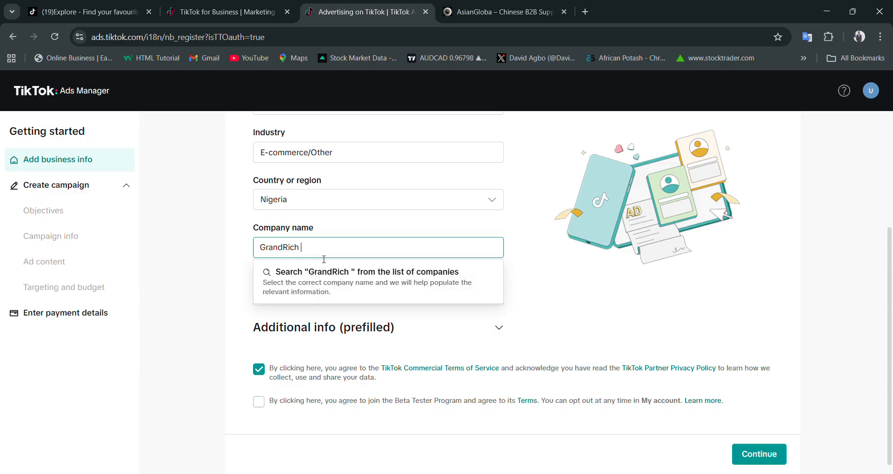
{"action": "type", "text": "p"}
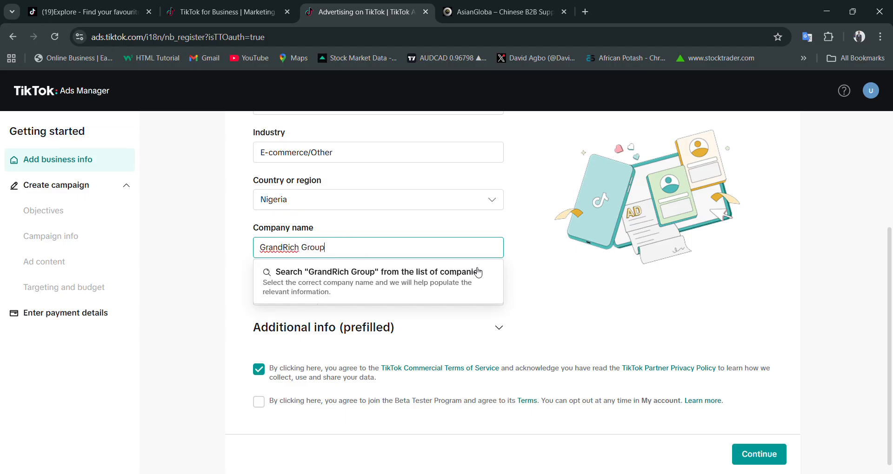
{"action": "left_click", "coordinate": [538, 268]}
Step: Paste the contact phone number into the Phone No. field with the NG +234 code
{"action": "left_click", "coordinate": [362, 300]}
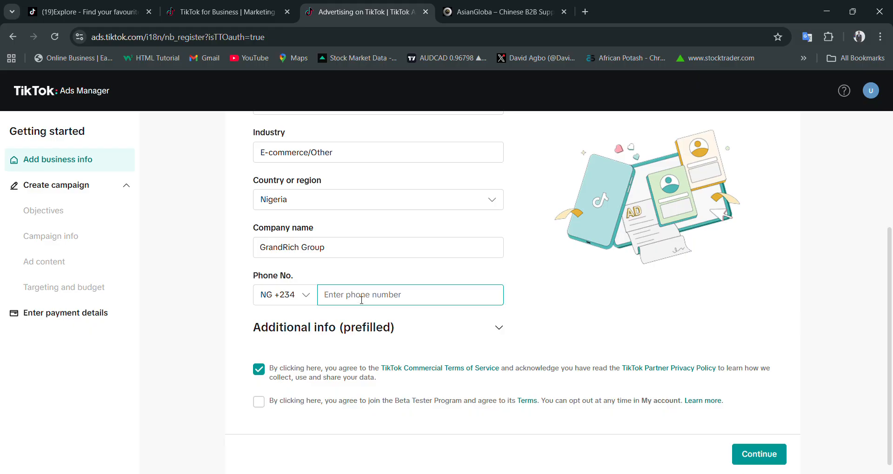
{"action": "key", "text": "ctrl+v"}
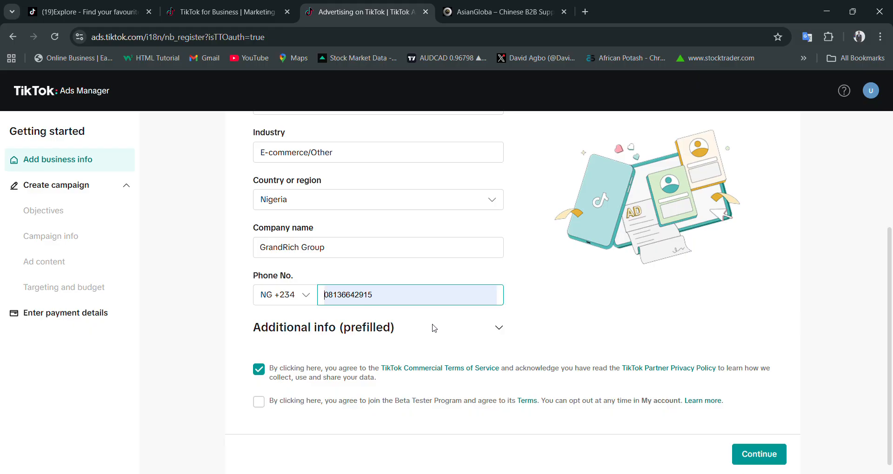
{"action": "scroll", "coordinate": [414, 325], "scroll_direction": "down", "scroll_amount": 1}
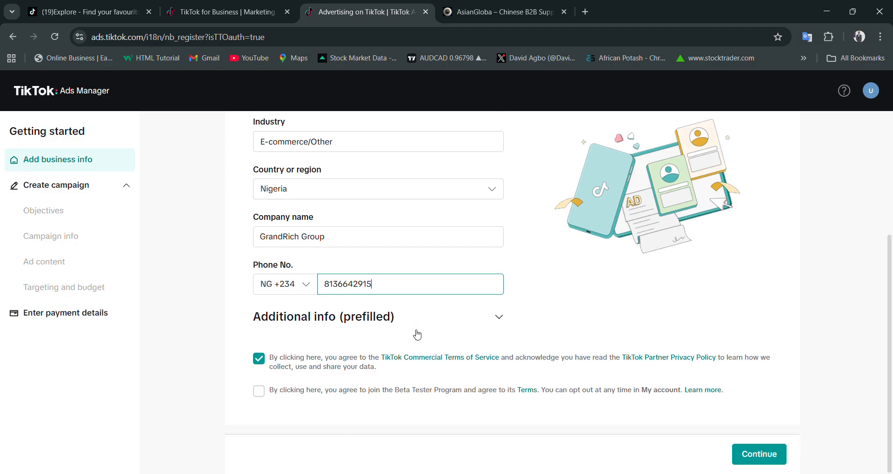
Step: Join the Beta Tester Program, review the form, and submit the business info with Continue
{"action": "left_click", "coordinate": [259, 393]}
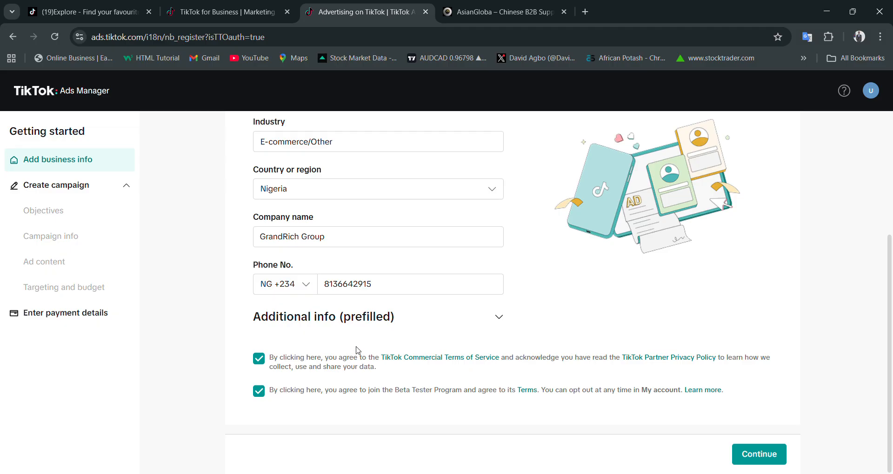
{"action": "scroll", "coordinate": [355, 353], "scroll_direction": "up", "scroll_amount": 4}
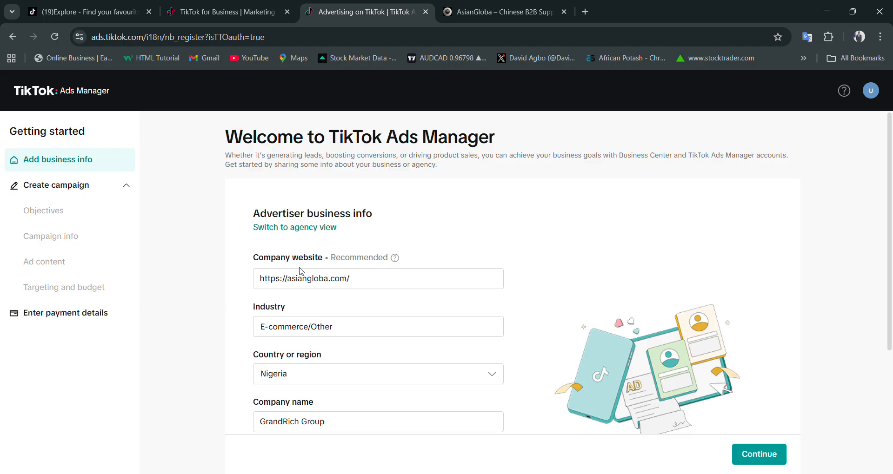
{"action": "scroll", "coordinate": [307, 279], "scroll_direction": "down", "scroll_amount": 4}
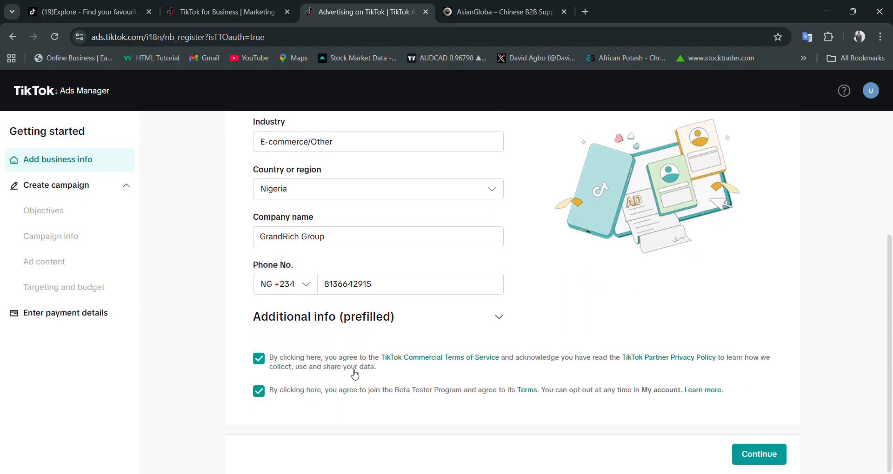
{"action": "left_click", "coordinate": [748, 454]}
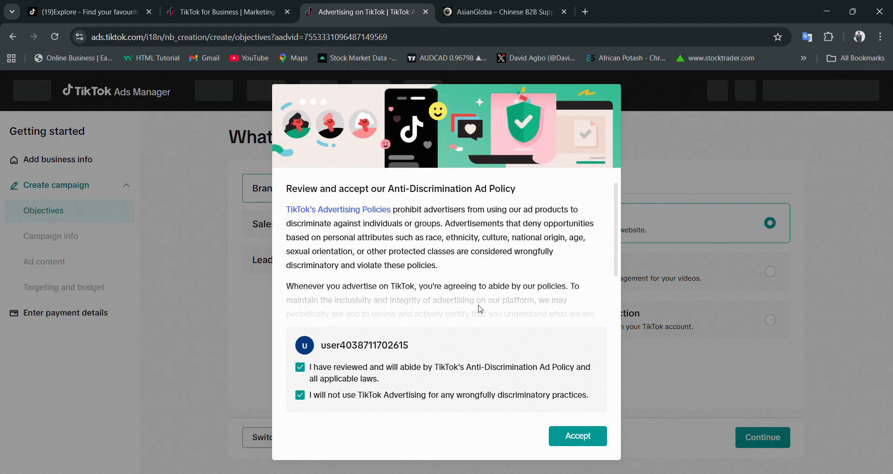
Step: Read through and accept the Anti-Discrimination Ad Policy to reach the advertising objectives page
{"action": "scroll", "coordinate": [500, 293], "scroll_direction": "down", "scroll_amount": 2}
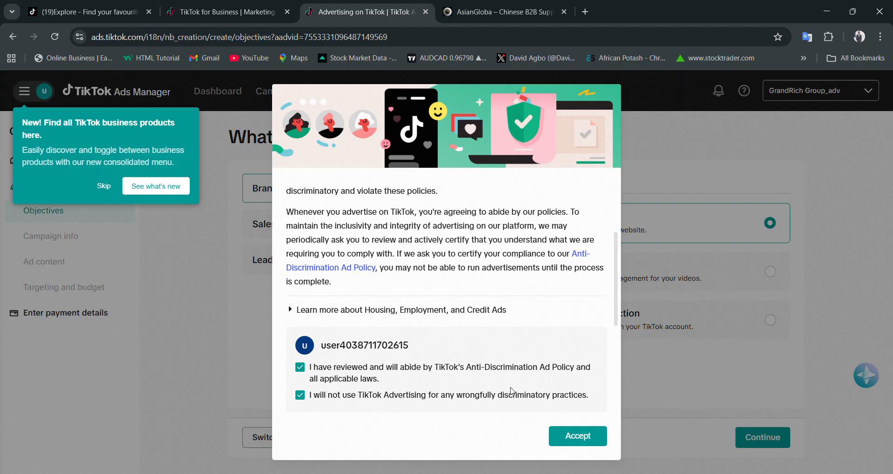
{"action": "left_click", "coordinate": [581, 438]}
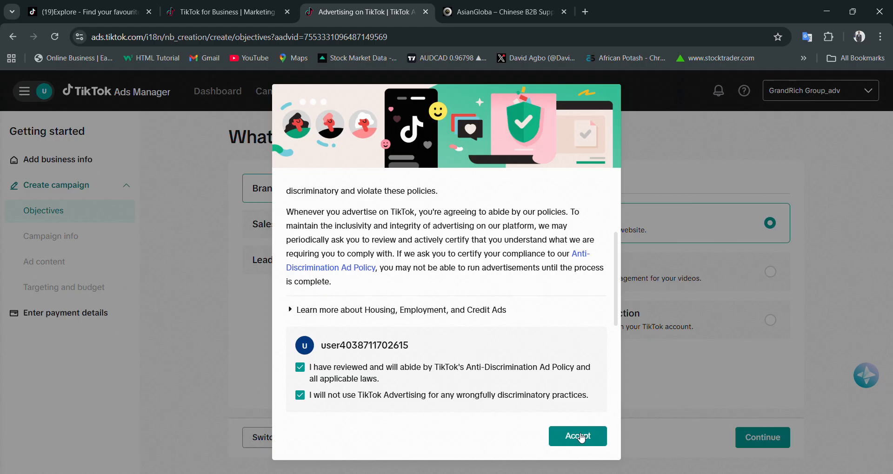
{"action": "left_click", "coordinate": [581, 438]}
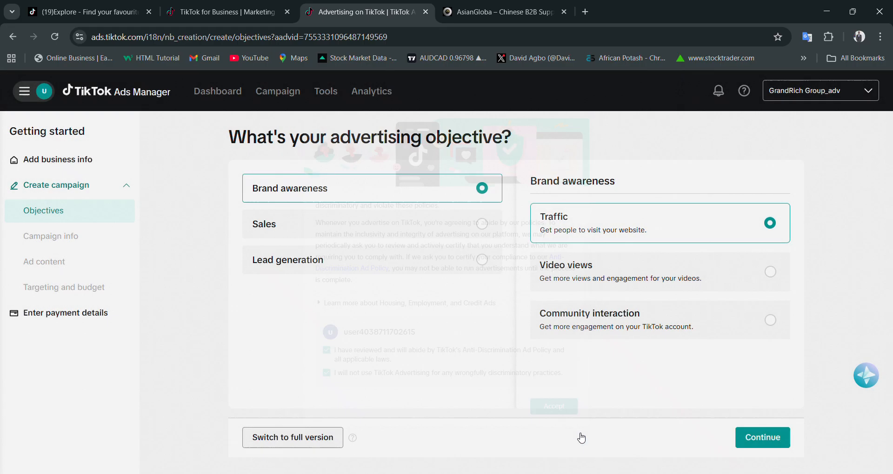